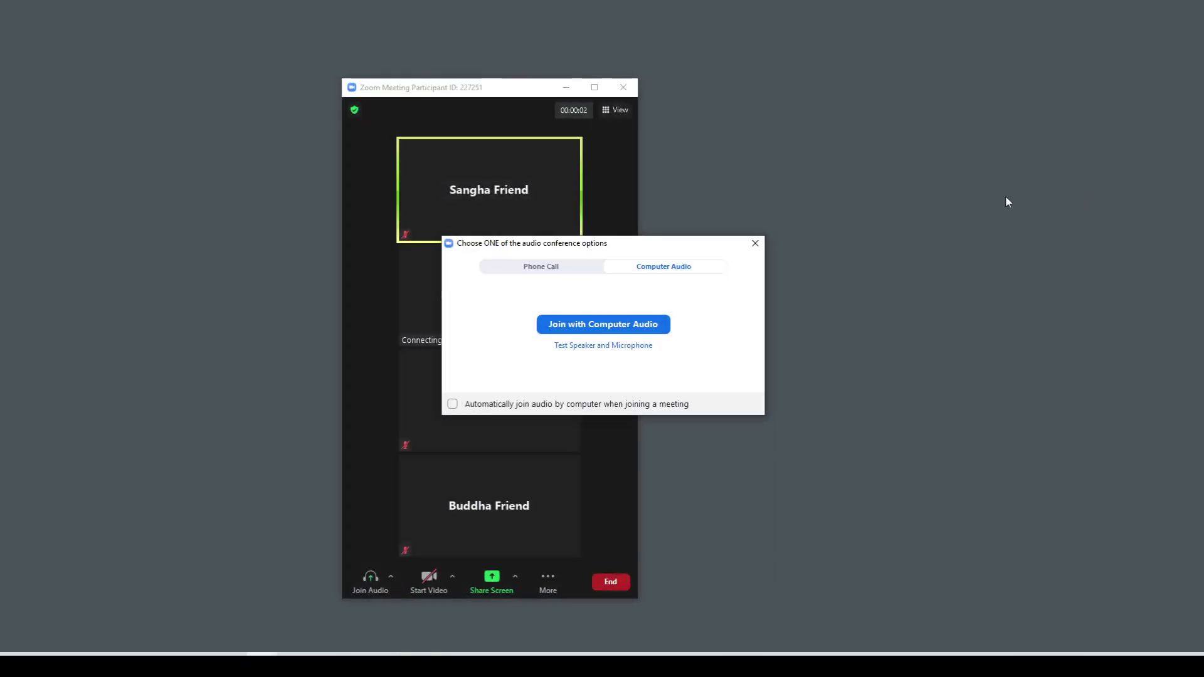
Join the meeting with computer audio and maximize the meeting window.
{"action": "left_click", "coordinate": [608, 324]}
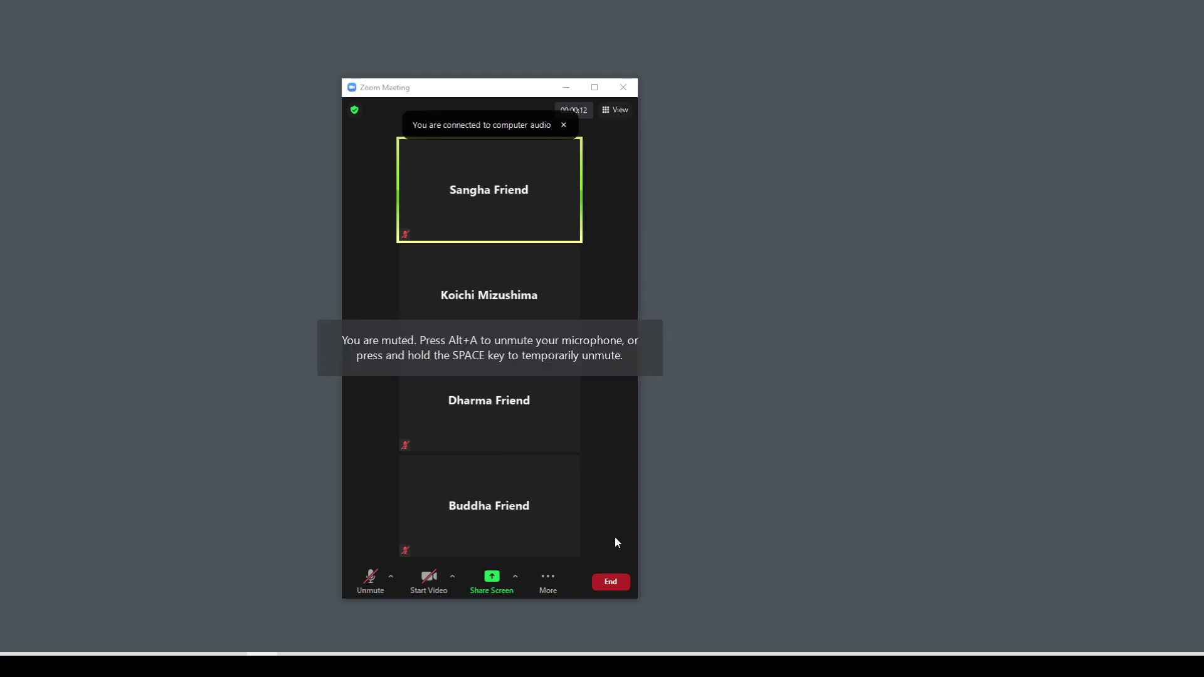
{"action": "left_click", "coordinate": [595, 88]}
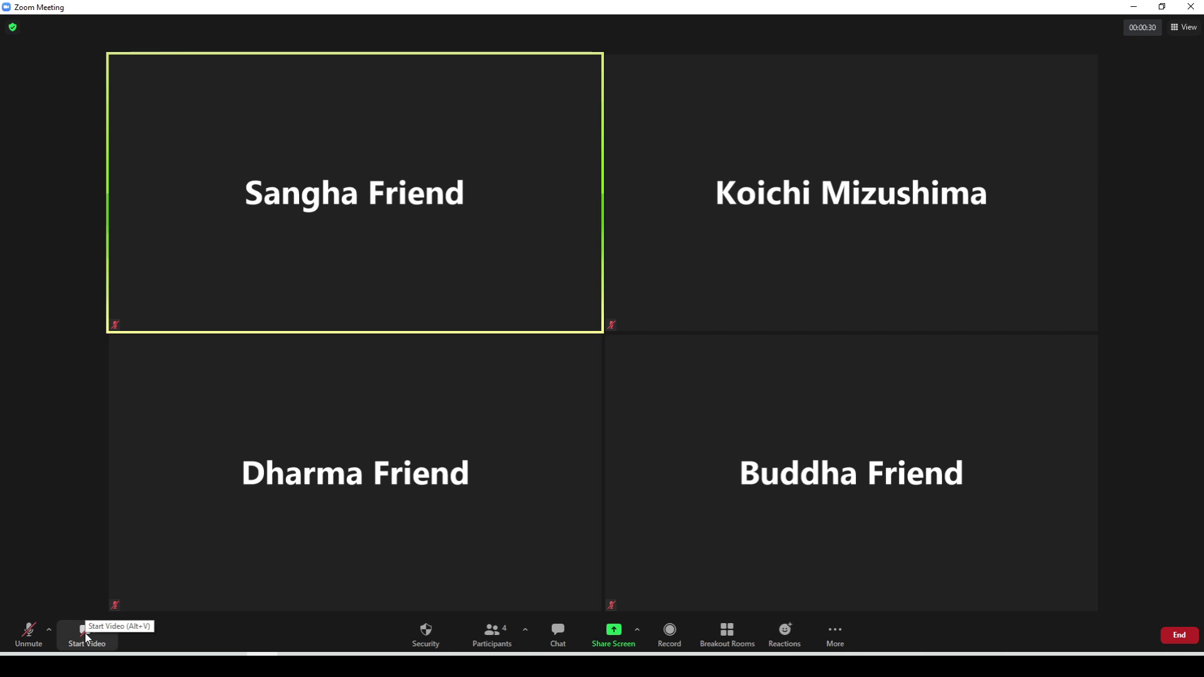
Start the video and unmute the microphone, and switch both off again.
{"action": "left_click", "coordinate": [88, 638]}
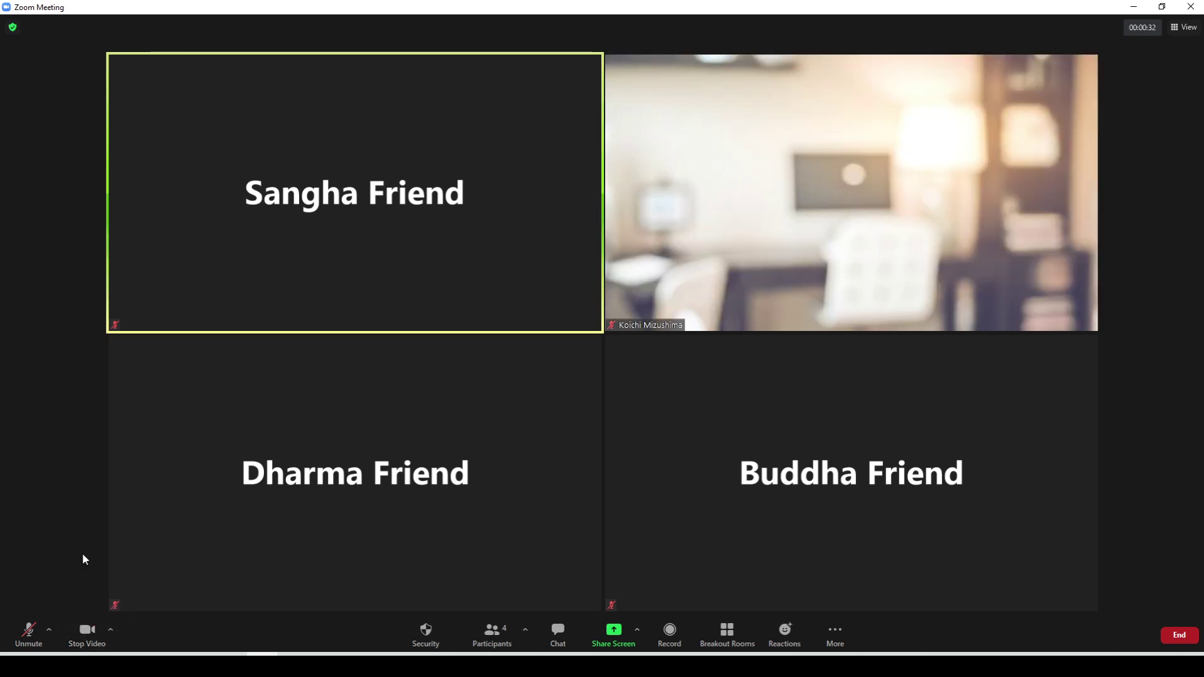
{"action": "left_click", "coordinate": [29, 632]}
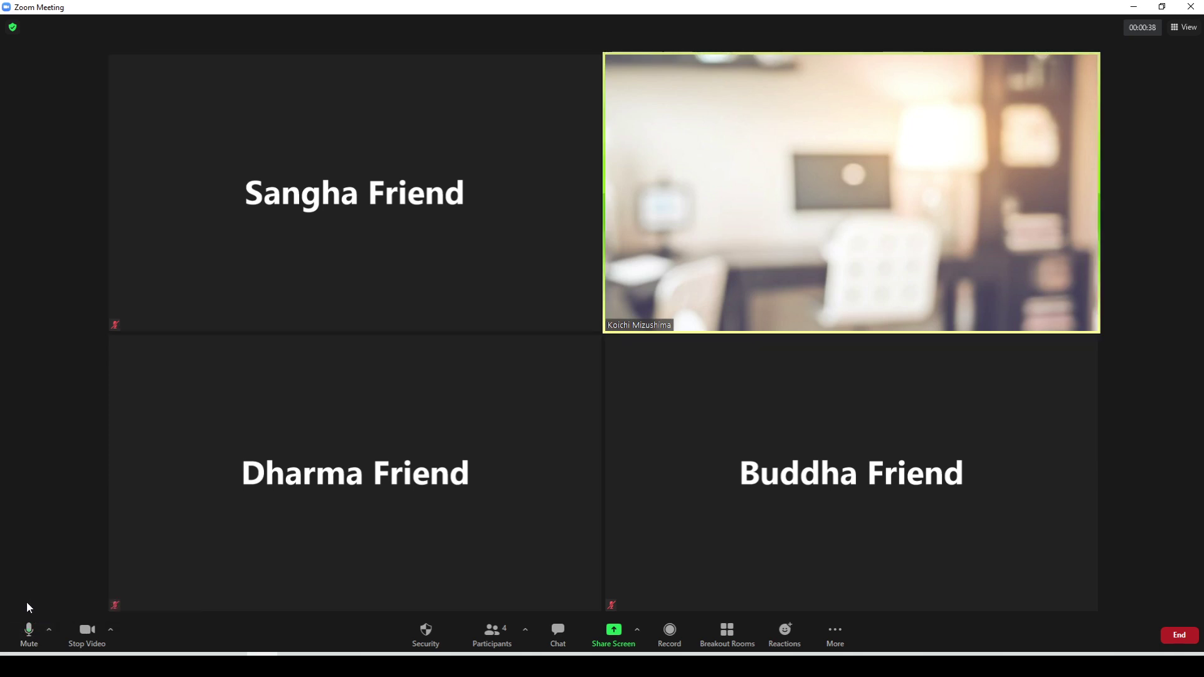
{"action": "left_click", "coordinate": [28, 631]}
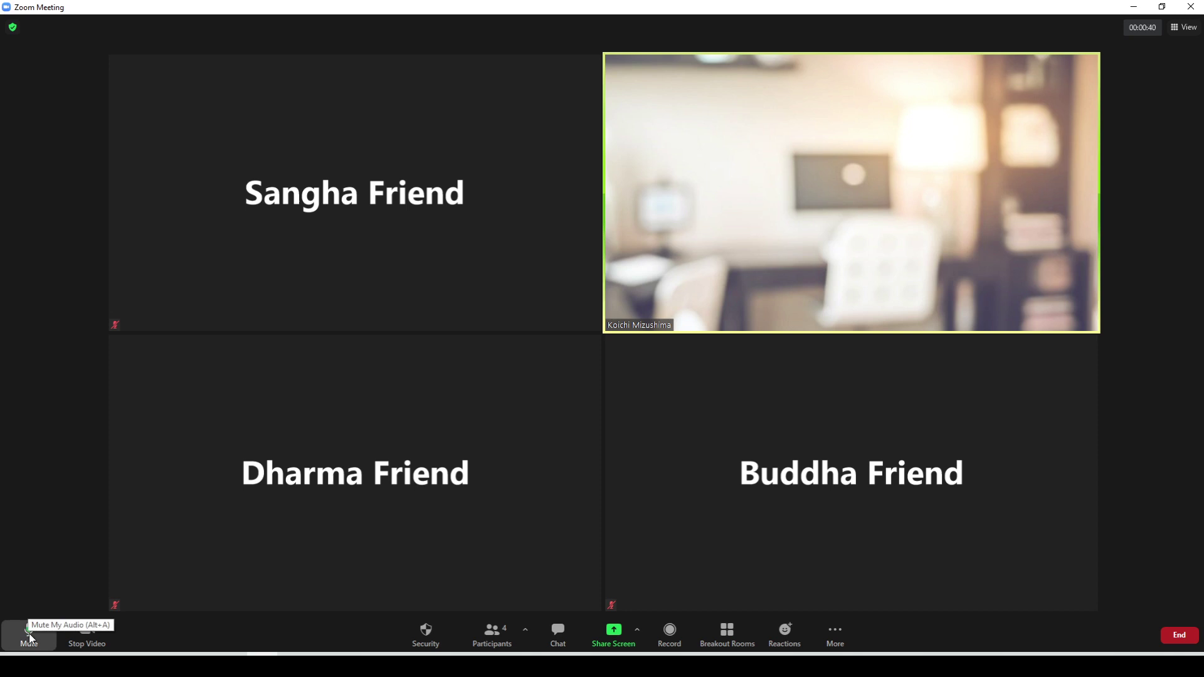
{"action": "left_click", "coordinate": [86, 641]}
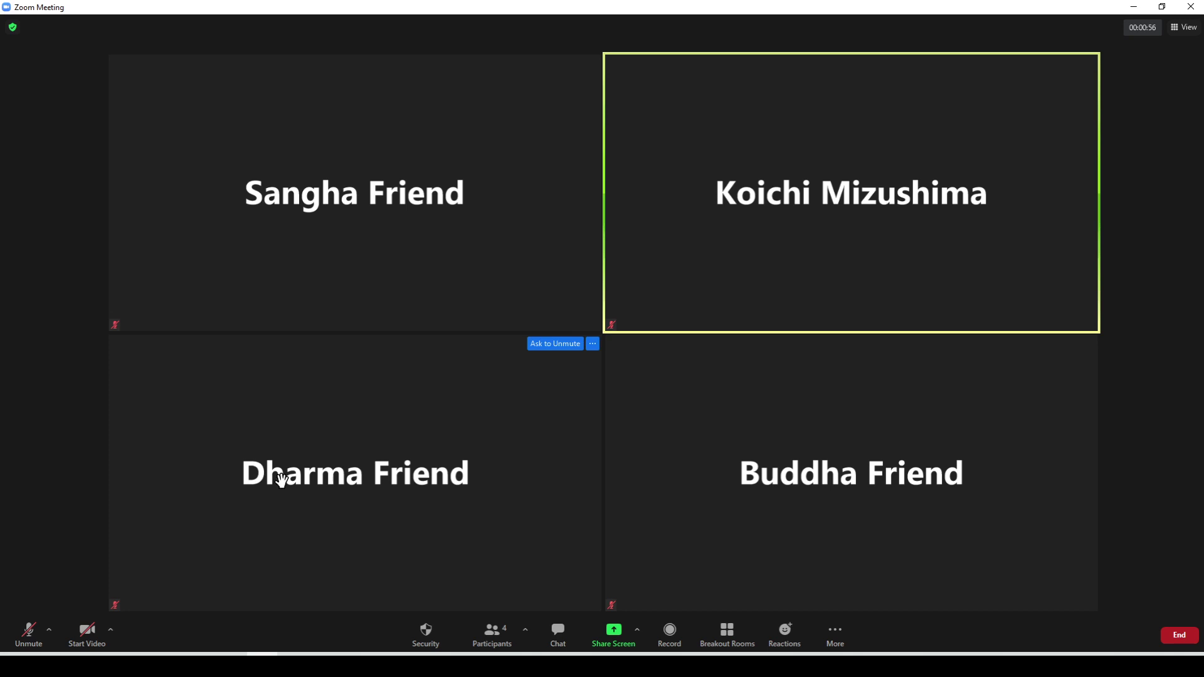
Show the participants list and rename your own entry, keeping the first name and replacing the last name with "- Sacramento".
{"action": "left_click", "coordinate": [484, 643]}
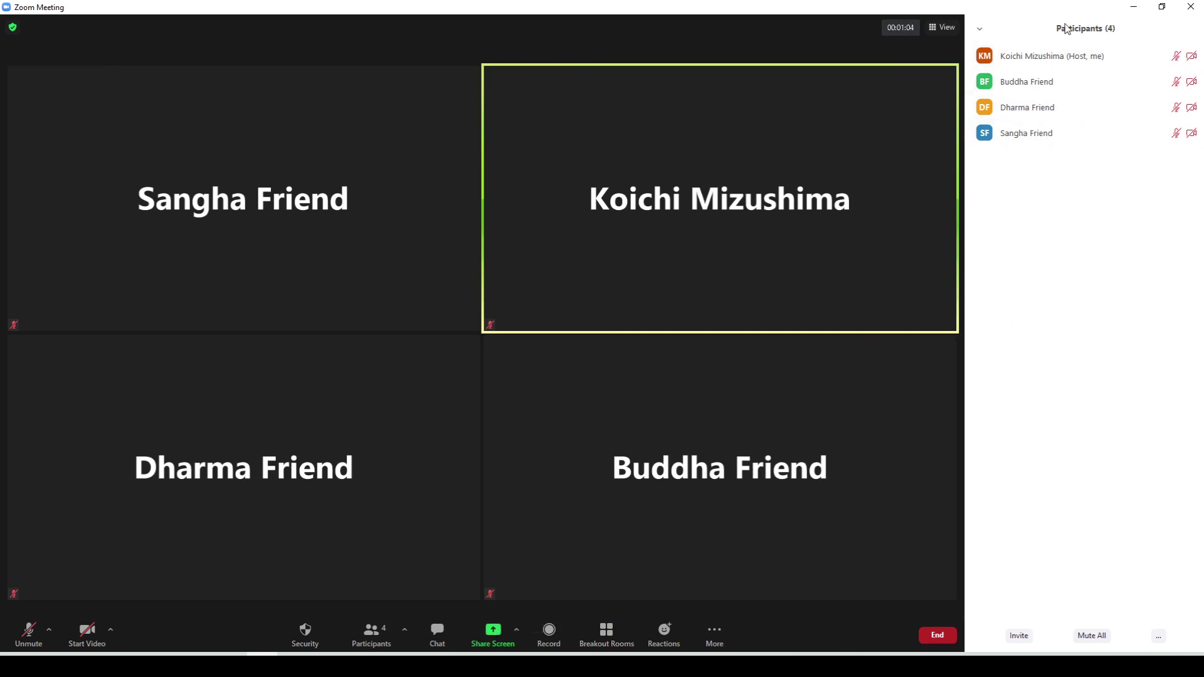
{"action": "mouse_move", "coordinate": [1055, 91]}
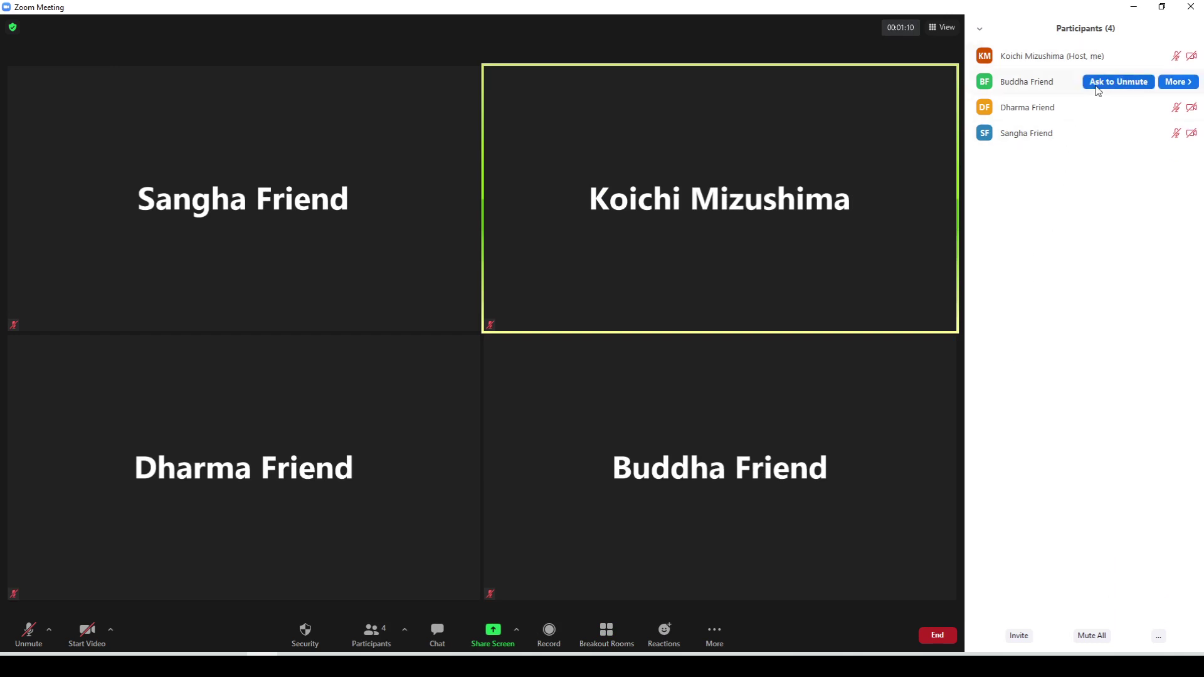
{"action": "mouse_move", "coordinate": [1111, 58]}
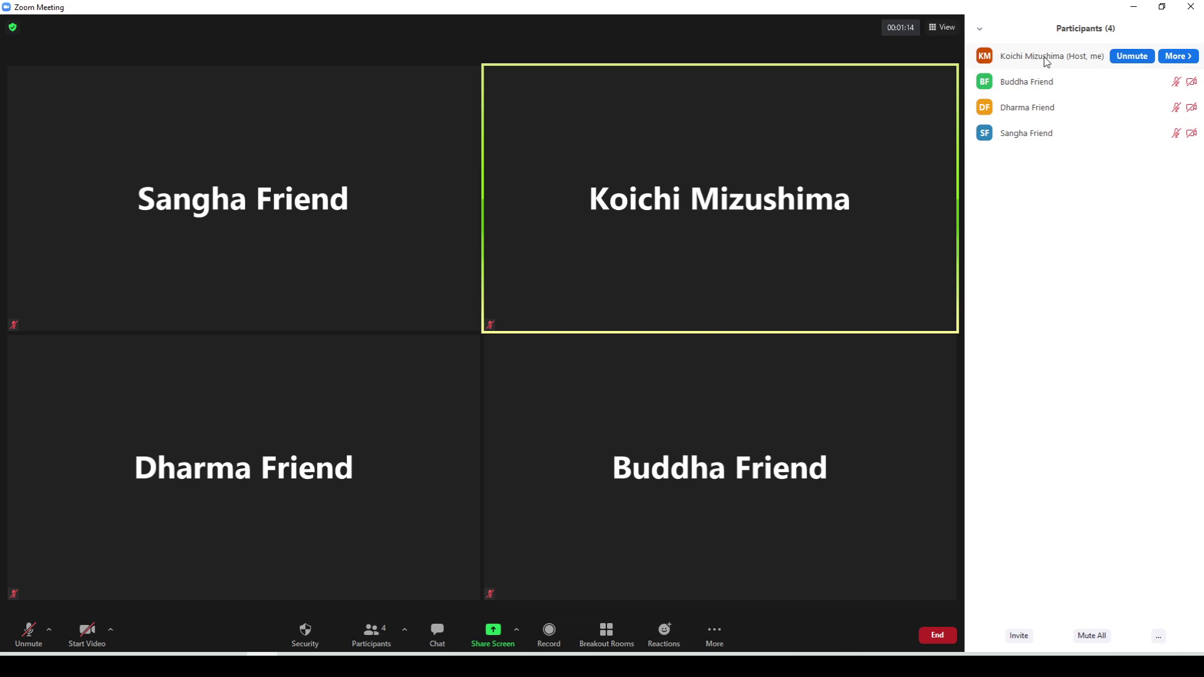
{"action": "left_click", "coordinate": [1177, 57]}
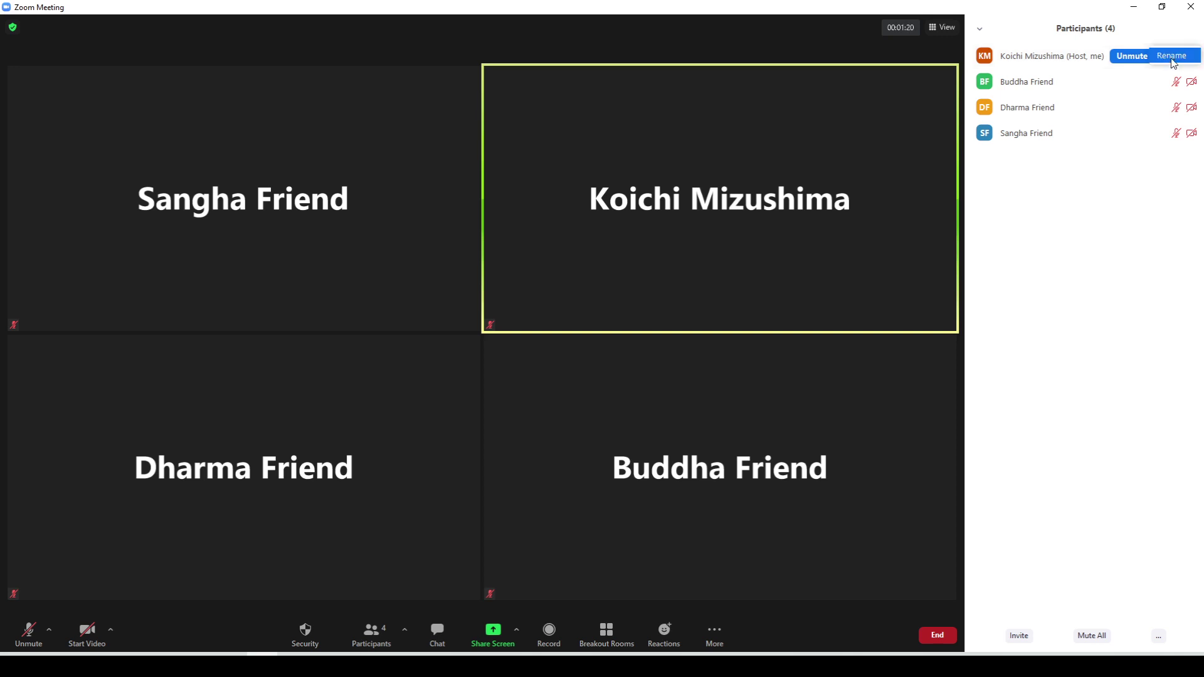
{"action": "left_click", "coordinate": [1174, 58]}
{"action": "left_click", "coordinate": [649, 327]}
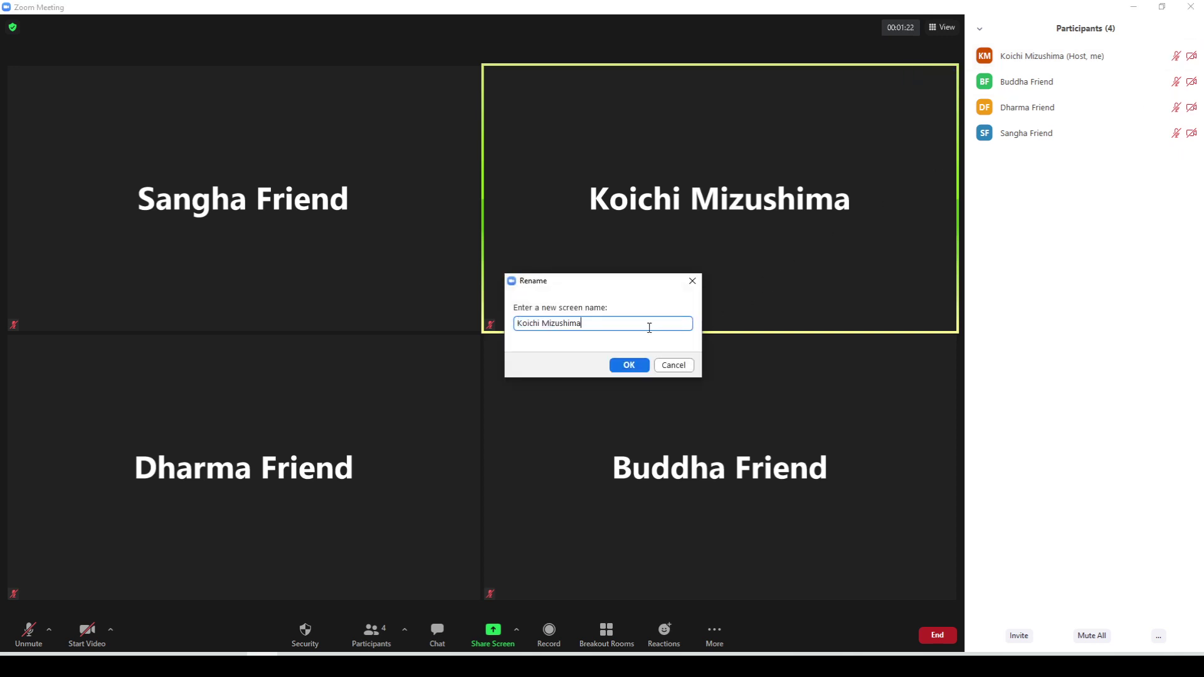
{"action": "key", "text": "BackSpace"}
{"action": "key", "text": "BackSpace"}
{"action": "key", "text": "BackSpace"}
{"action": "key", "text": "BackSpace"}
{"action": "key", "text": "BackSpace"}
{"action": "key", "text": "BackSpace"}
{"action": "key", "text": "BackSpace"}
{"action": "key", "text": "BackSpace"}
{"action": "key", "text": "BackSpace"}
{"action": "type", "text": "- Sacramento"}
{"action": "key", "text": "Return"}
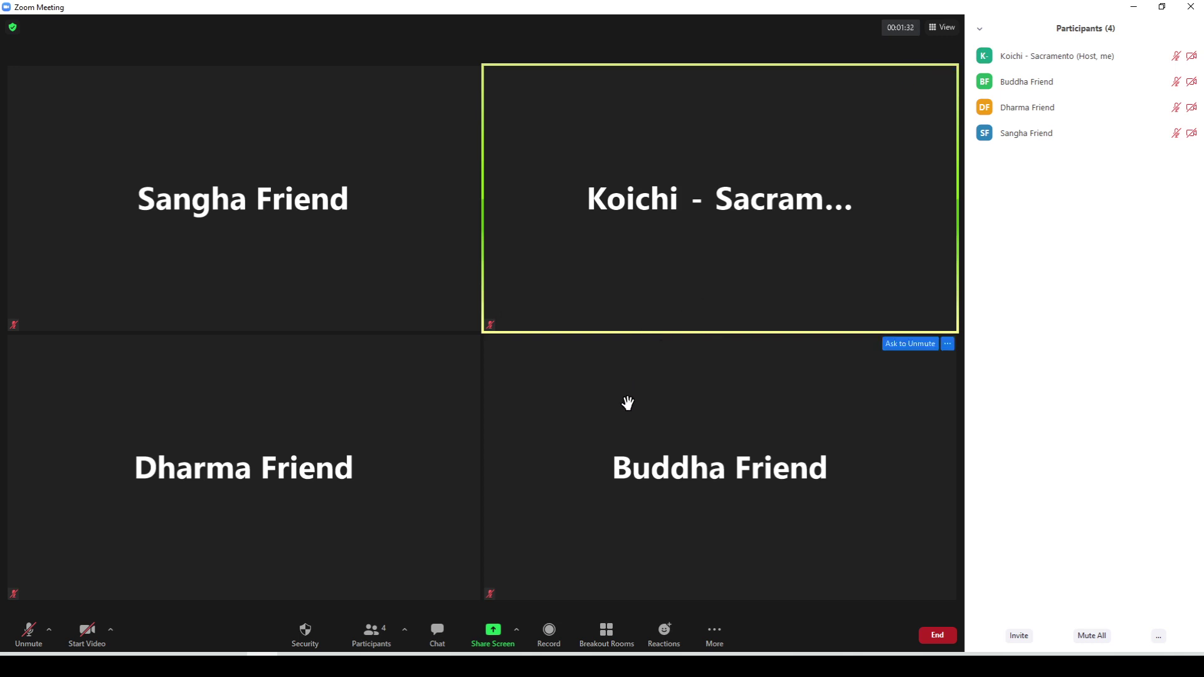
Show the meeting chat and send the message "Question" to Everyone.
{"action": "left_click", "coordinate": [439, 637]}
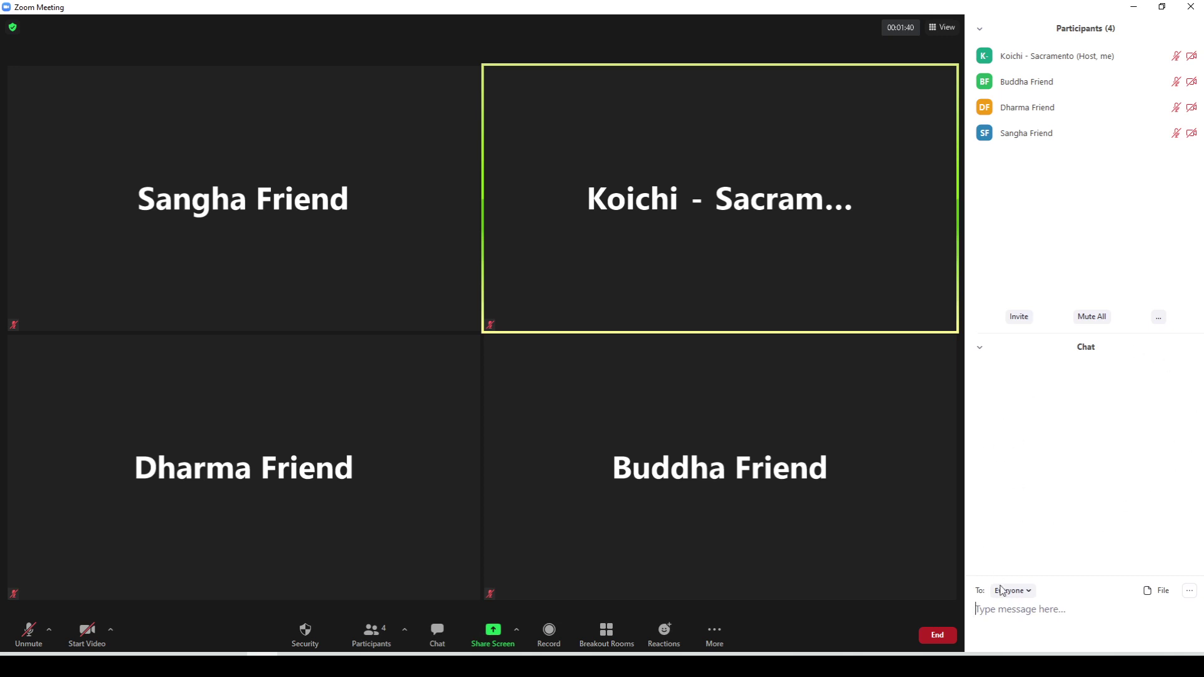
{"action": "type", "text": "Question"}
{"action": "key", "text": "Return"}
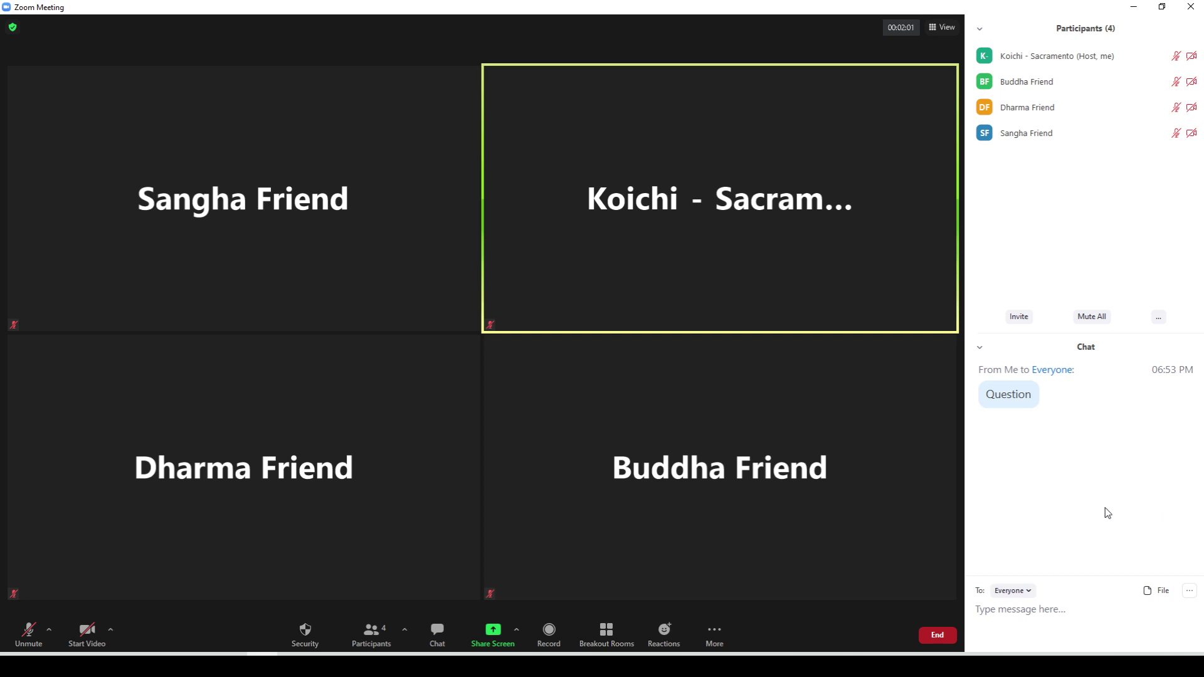
Raise your hand in the meeting using the reactions, and lower it again.
{"action": "mouse_move", "coordinate": [819, 578]}
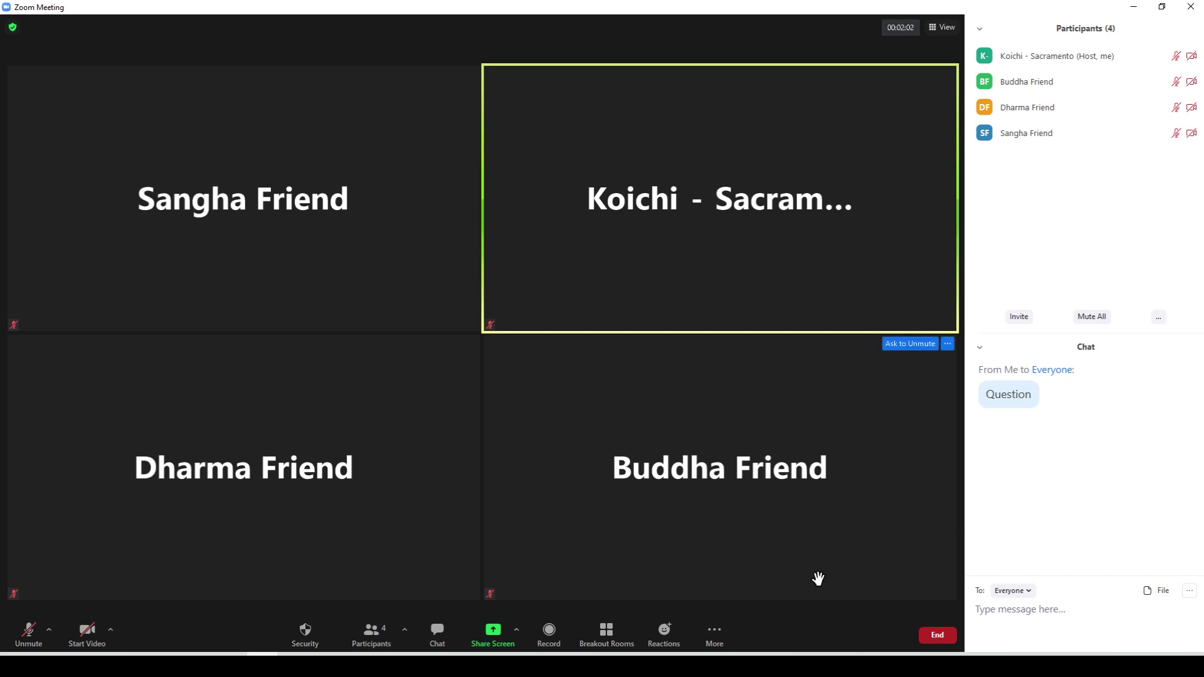
{"action": "left_click", "coordinate": [669, 637]}
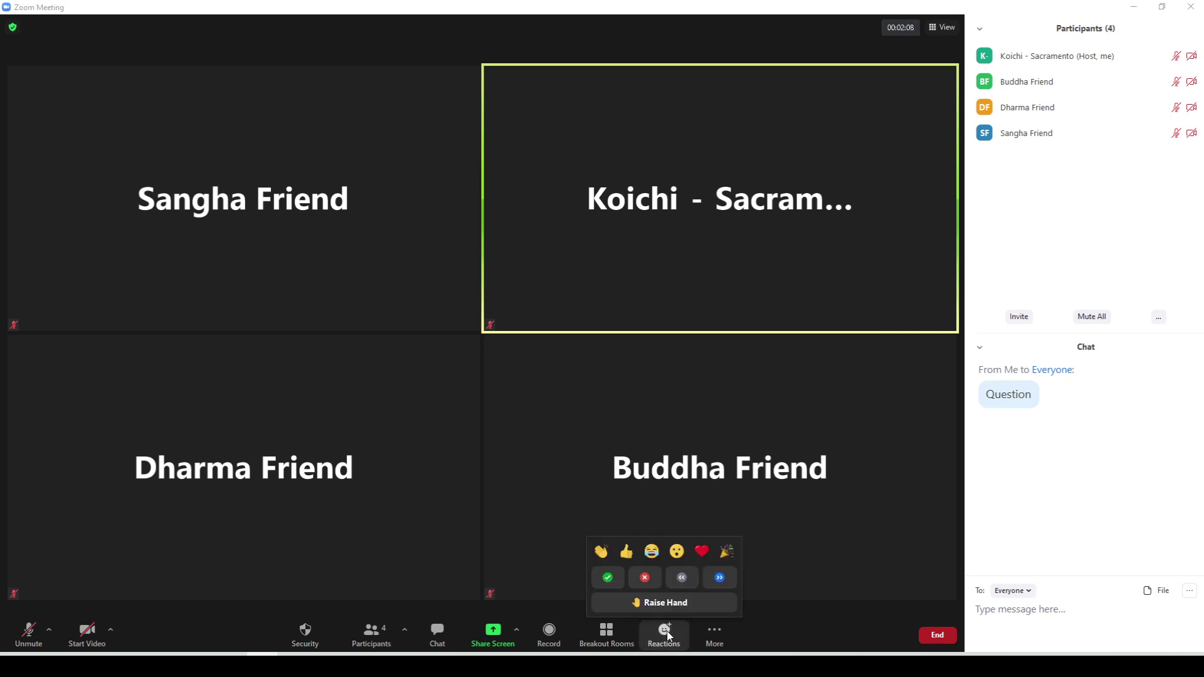
{"action": "left_click", "coordinate": [702, 605]}
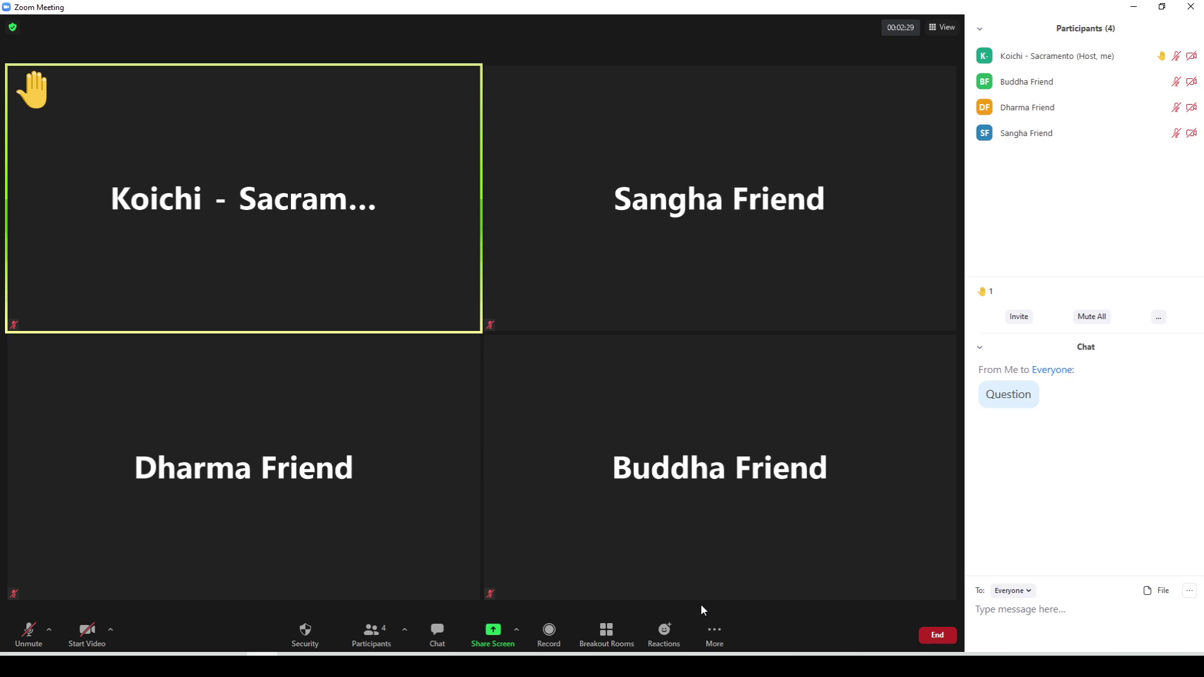
{"action": "left_click", "coordinate": [670, 635]}
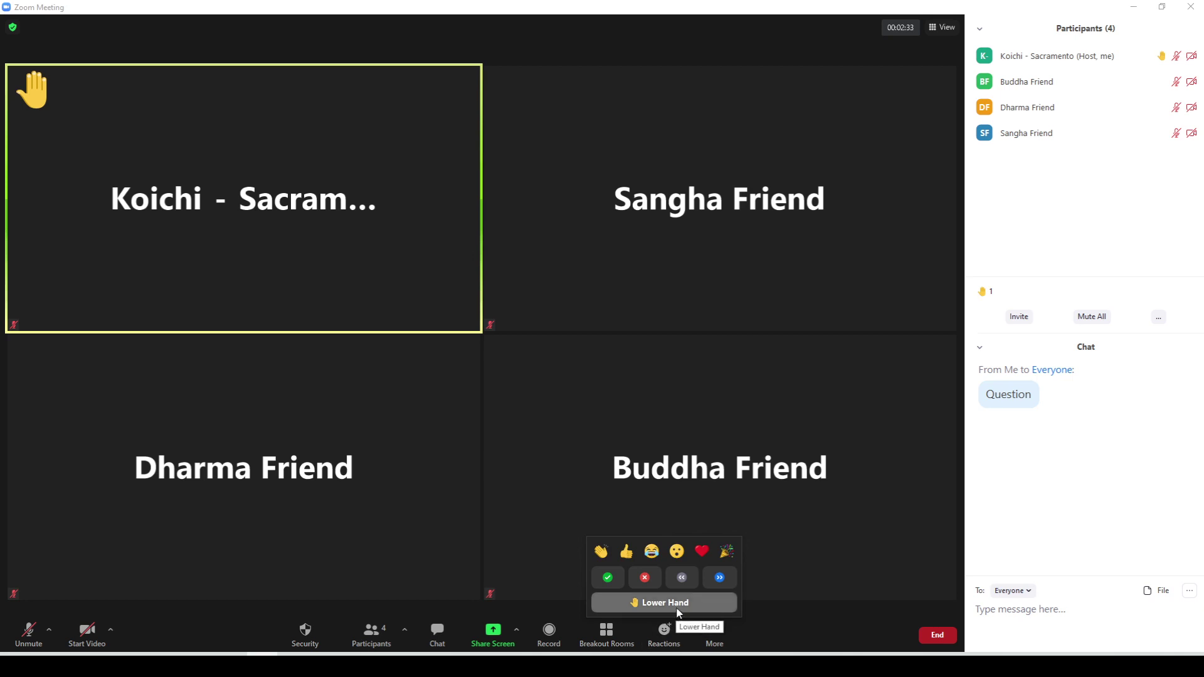
{"action": "left_click", "coordinate": [679, 604]}
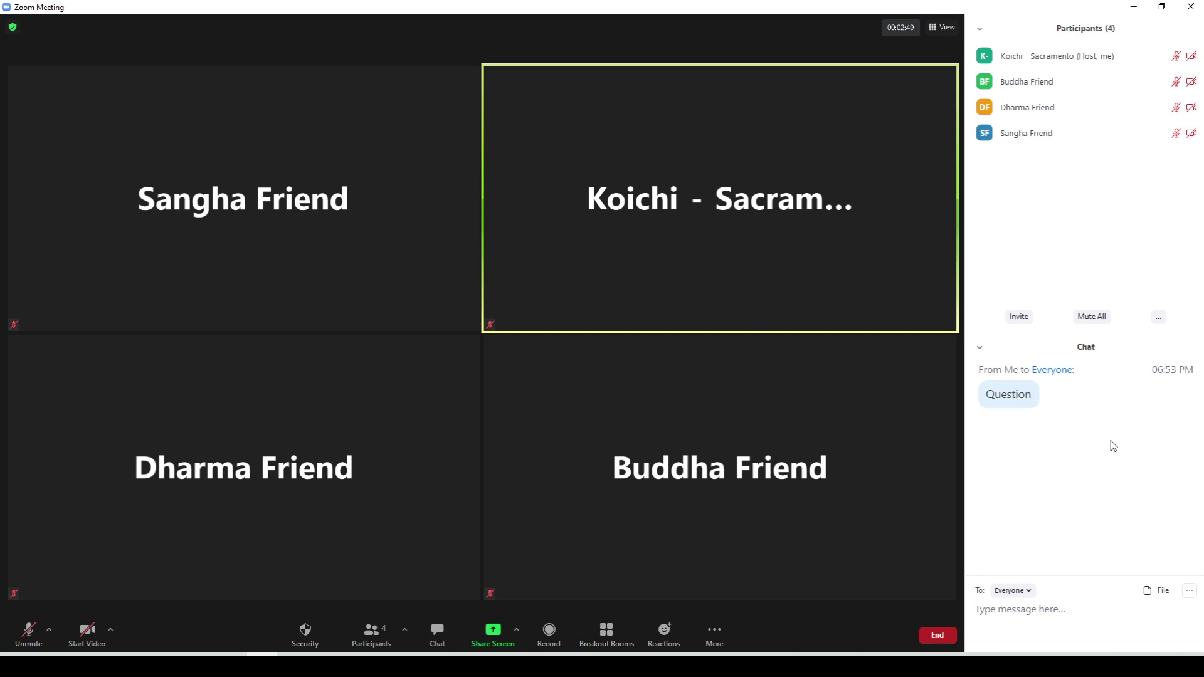
Switch the meeting layout to Speaker View.
{"action": "mouse_move", "coordinate": [950, 212]}
{"action": "left_click", "coordinate": [944, 35]}
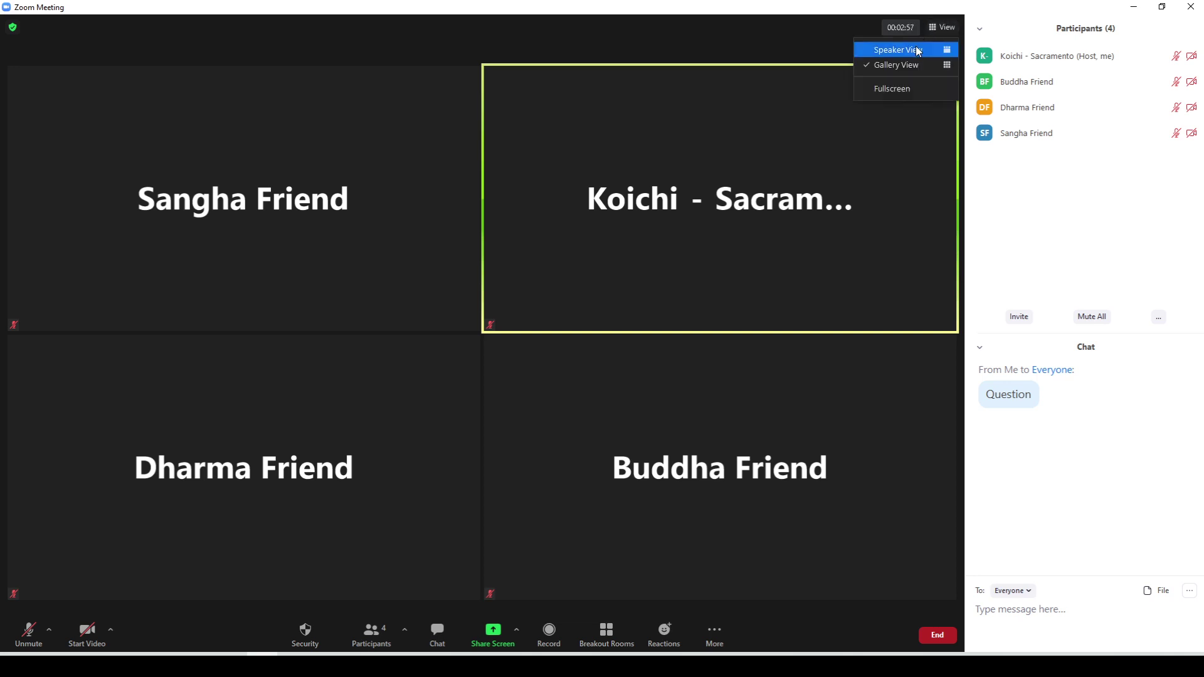
{"action": "left_click", "coordinate": [919, 50]}
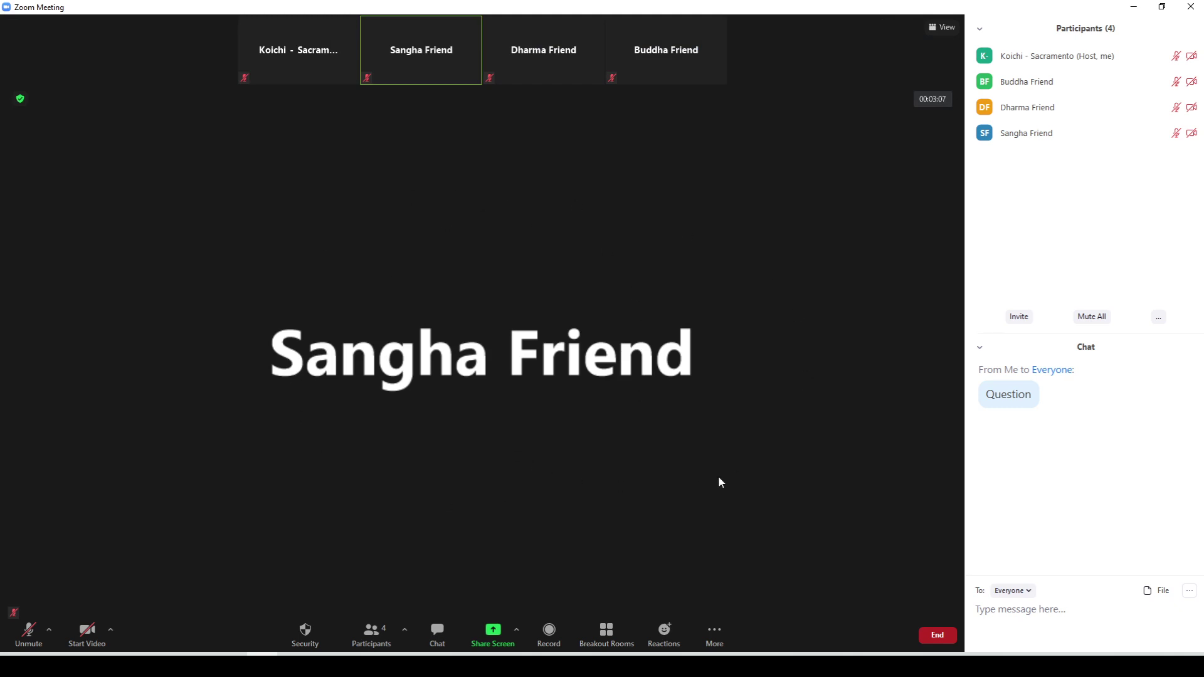
Switch the meeting layout back to Gallery View.
{"action": "left_click", "coordinate": [946, 29]}
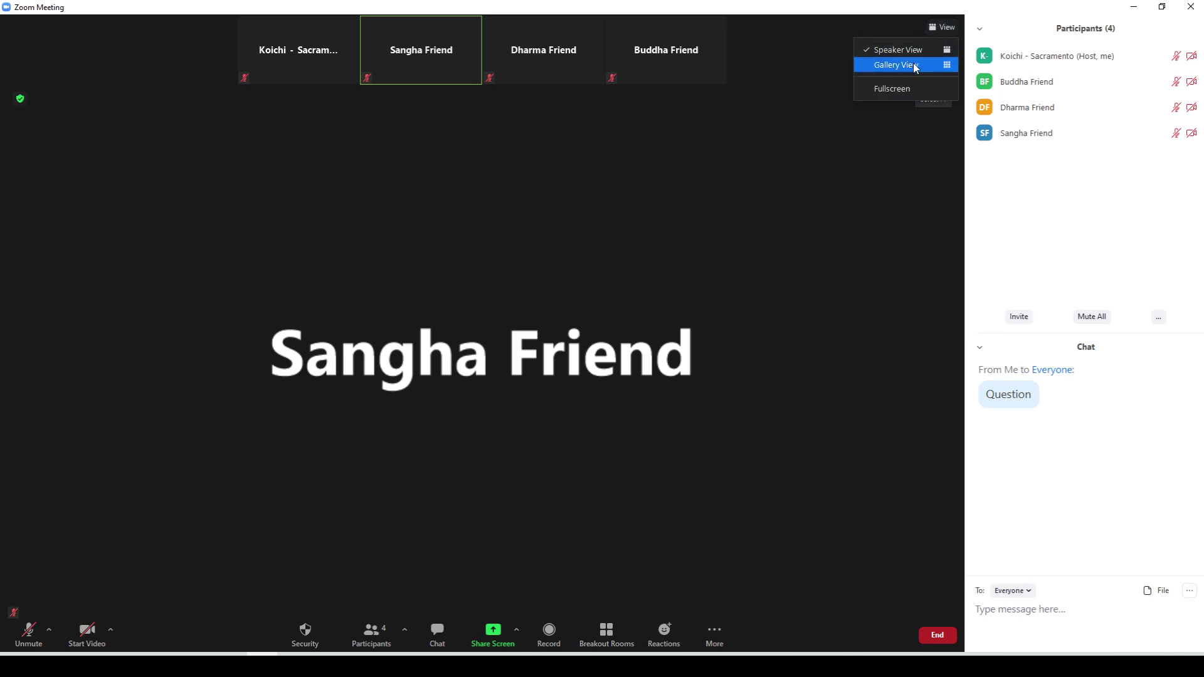